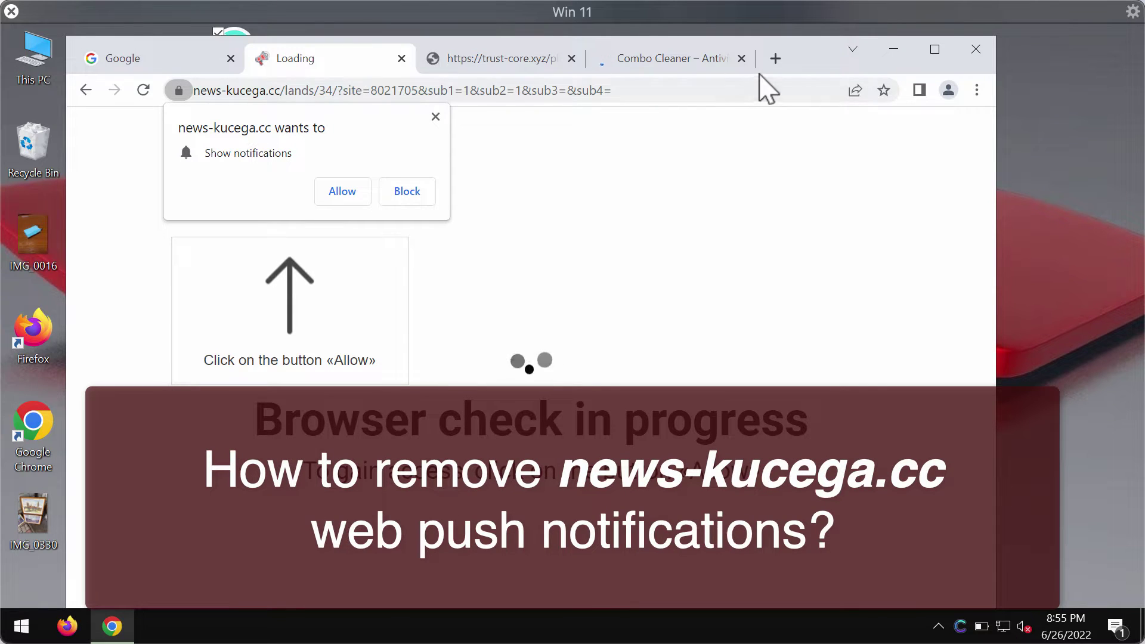
Step: Close the Combo Cleaner and Google tabs and allow news-kucega.cc and hvudfd.com to show notifications
click(741, 59)
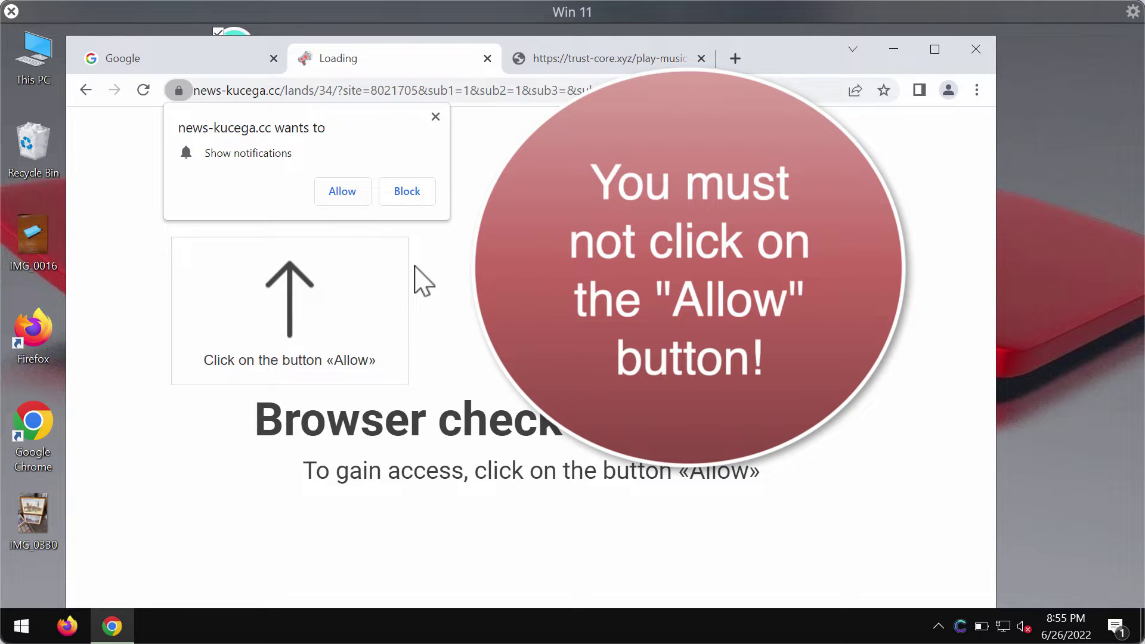
click(343, 191)
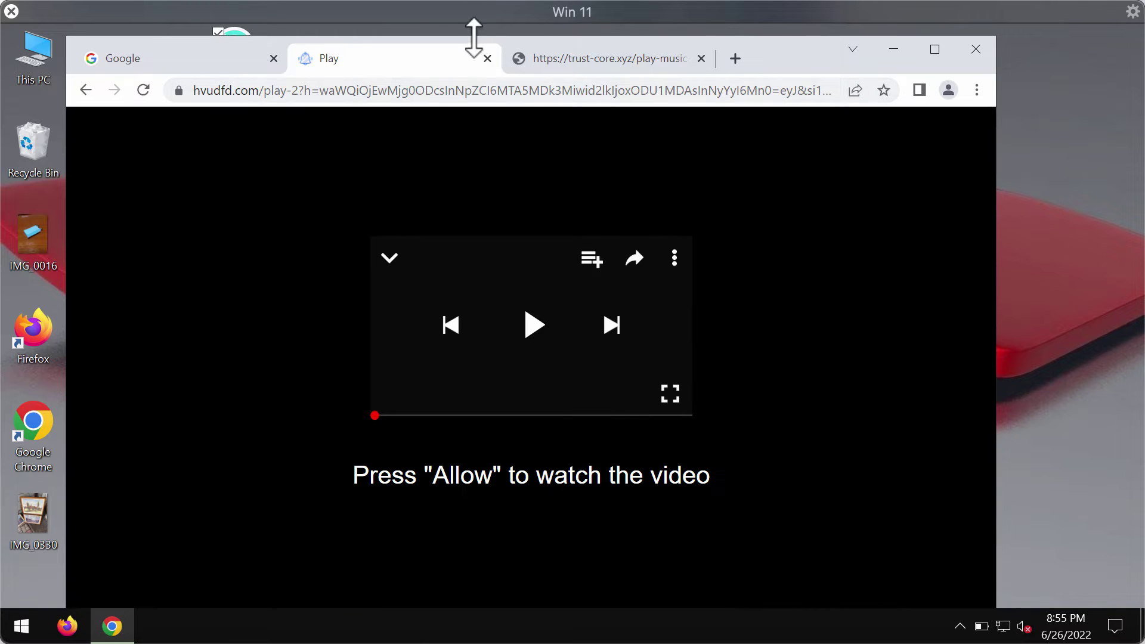
click(274, 58)
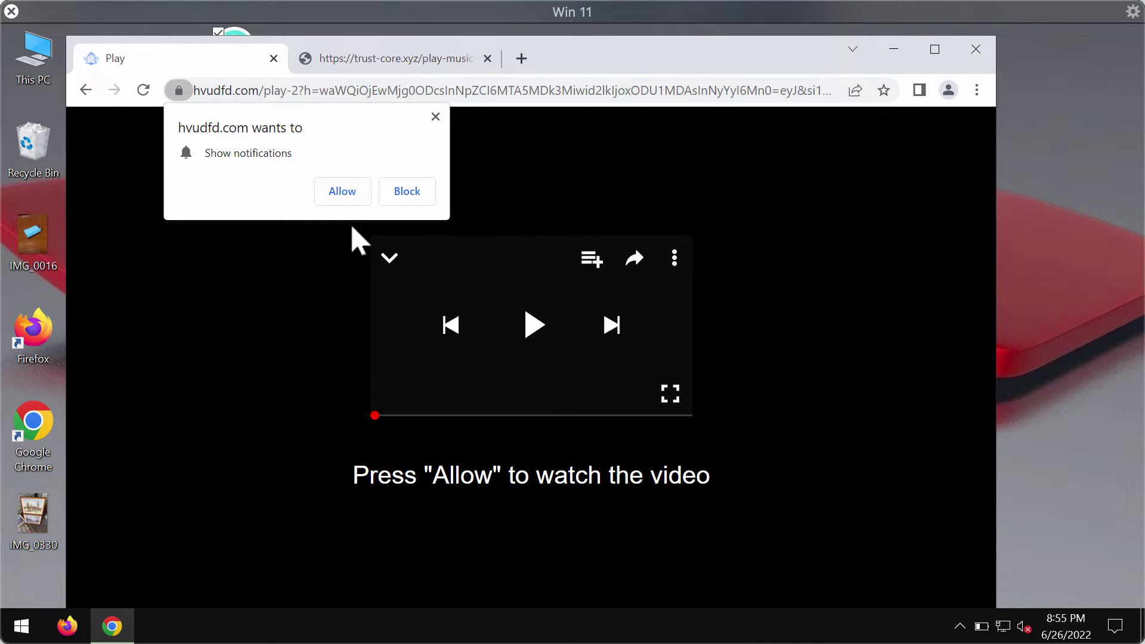
click(343, 191)
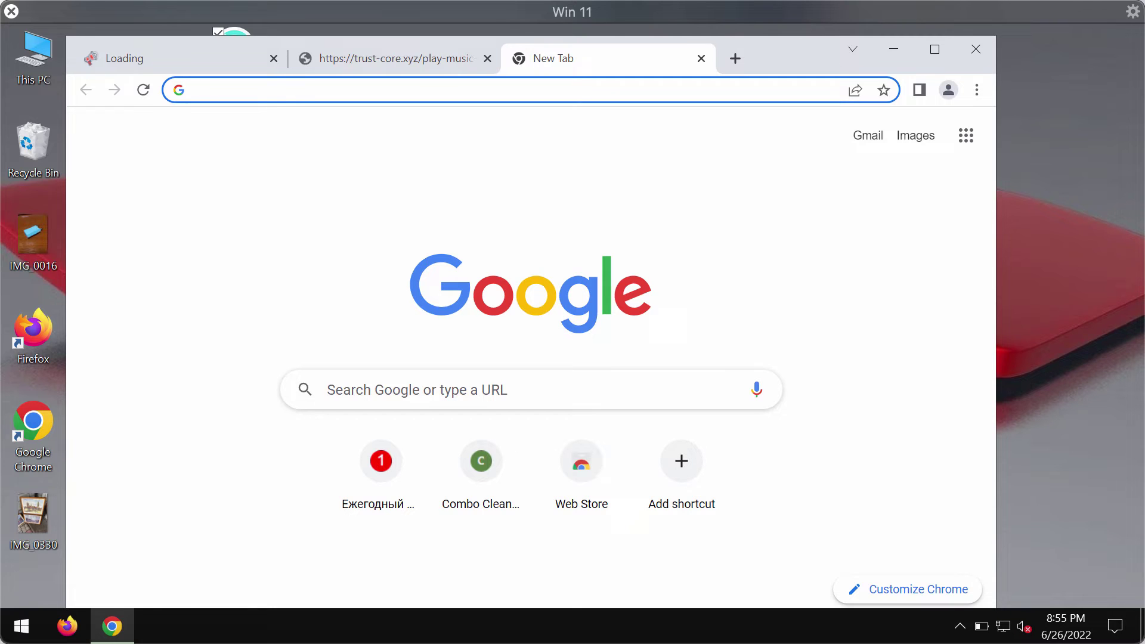
Step: Navigate through Settings > Privacy and security > Site Settings to the Notifications permissions page
click(977, 90)
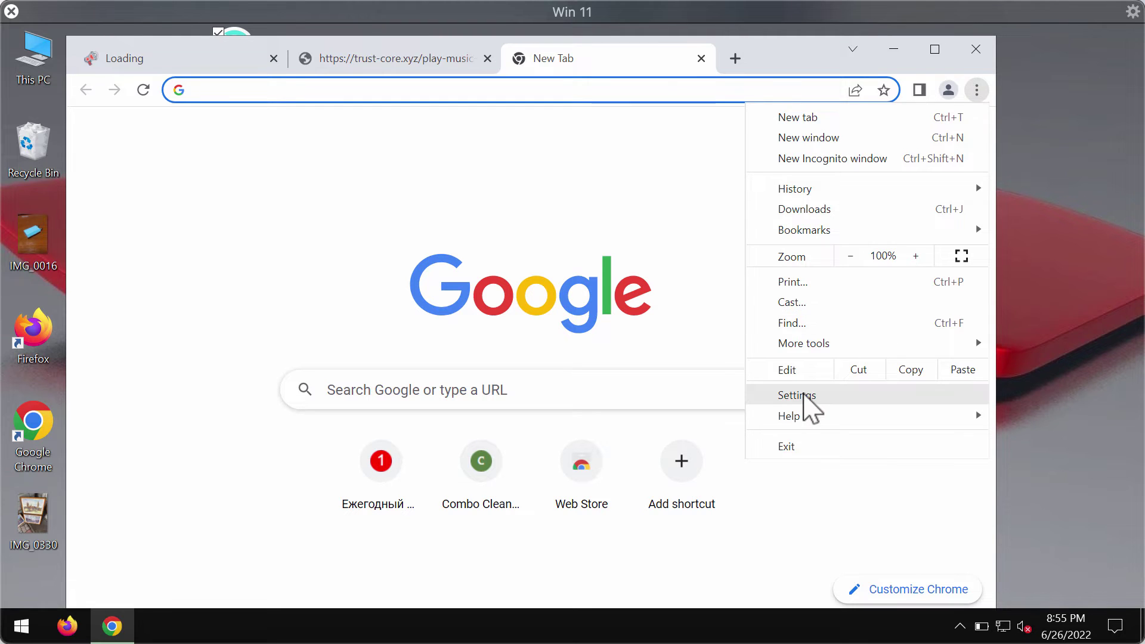
click(796, 395)
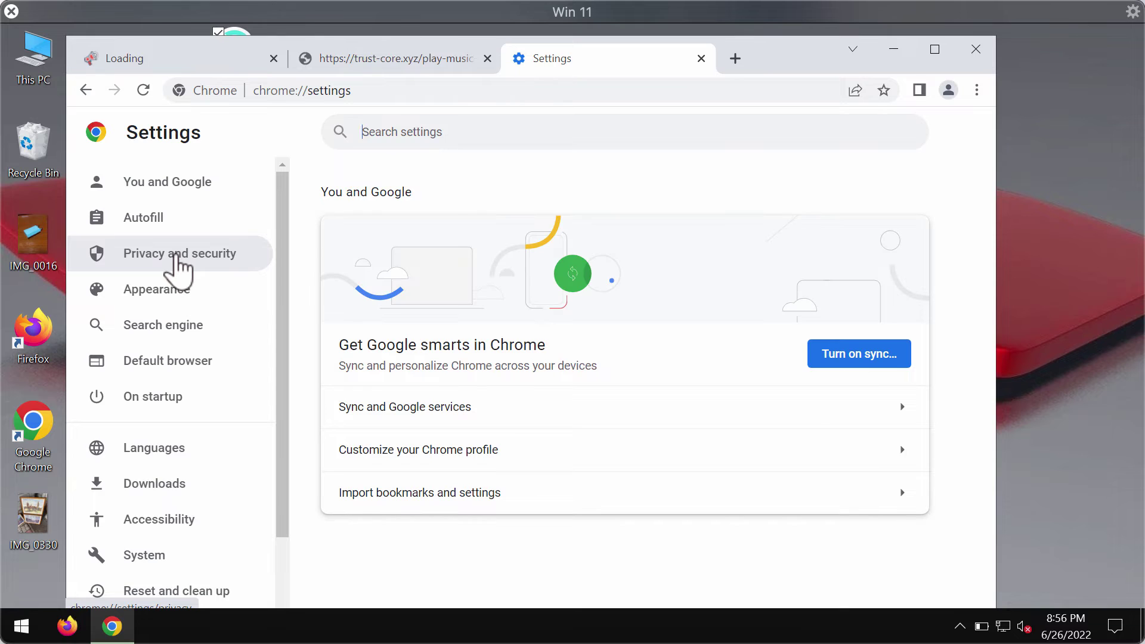
click(179, 260)
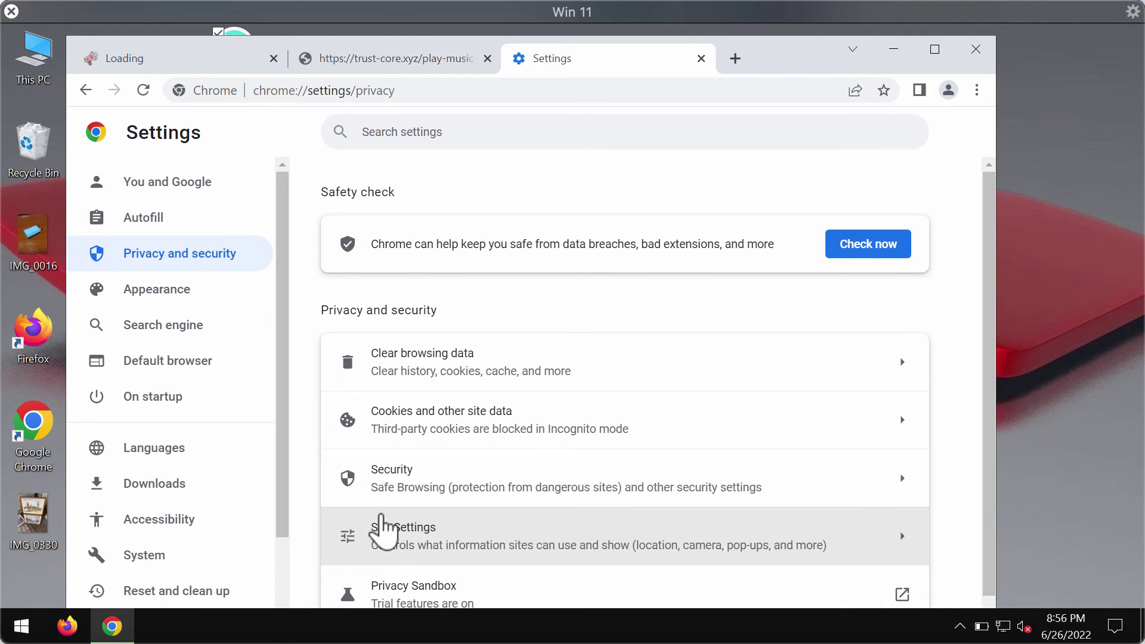
click(393, 548)
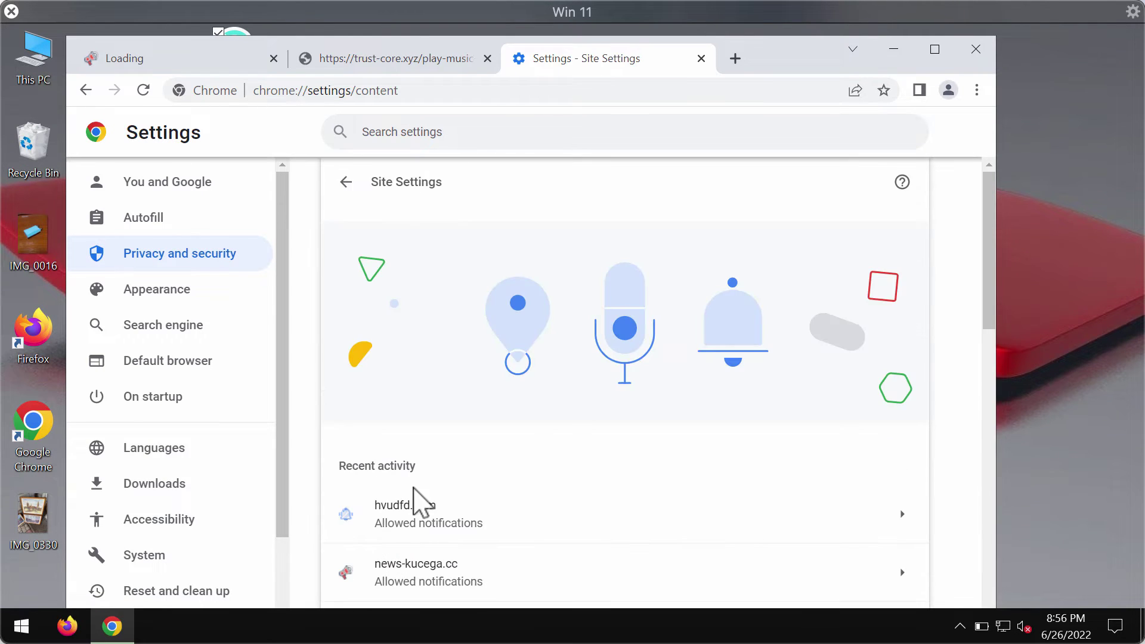
scroll(490, 465, down, 10)
scroll(528, 420, up, 3)
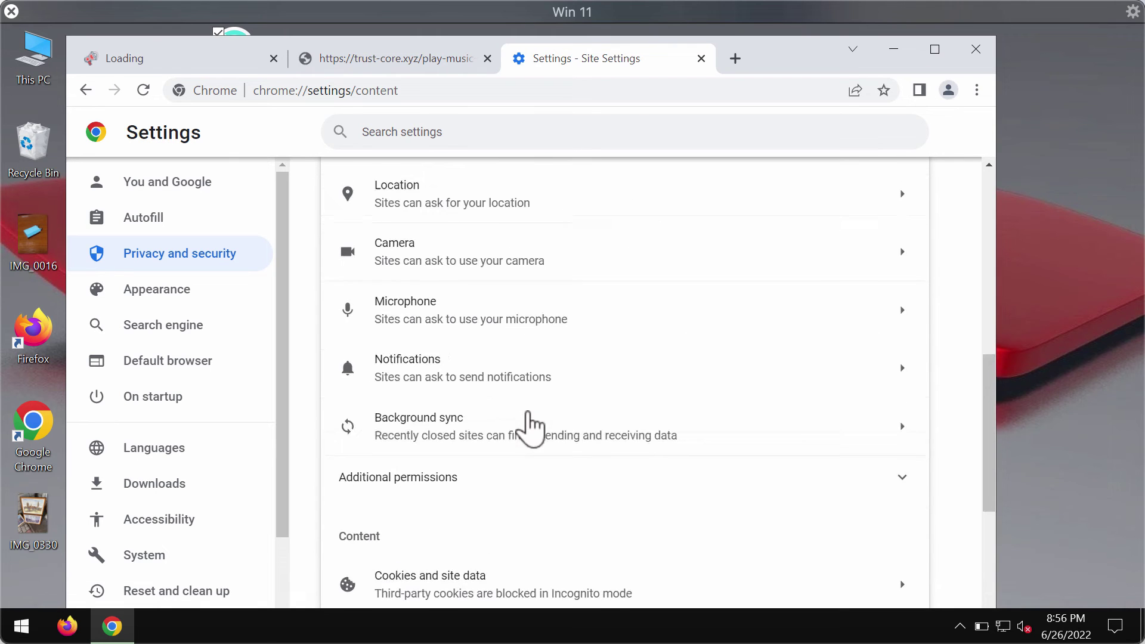
click(526, 369)
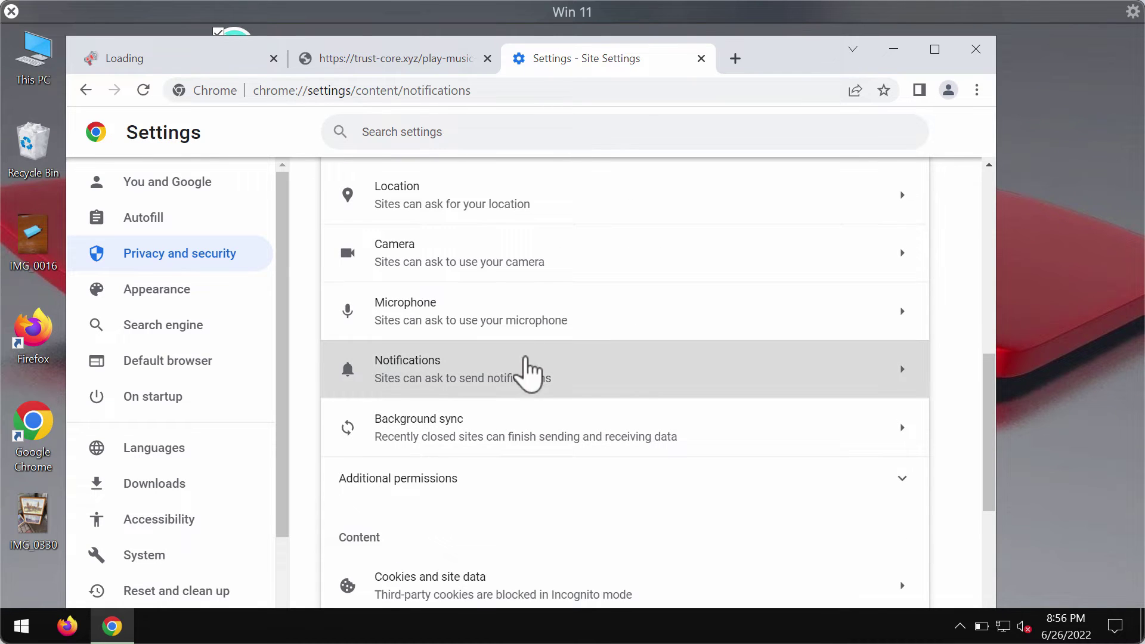
scroll(592, 386, down, 5)
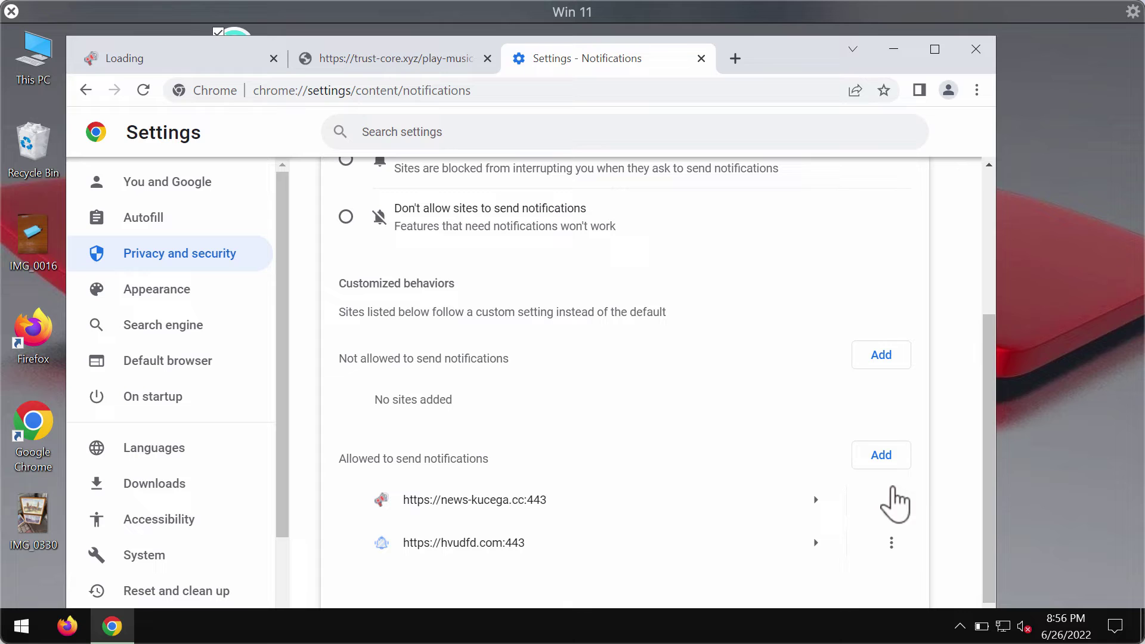
Step: Remove news-kucega.cc and hvudfd.com from the sites allowed to send notifications
click(891, 500)
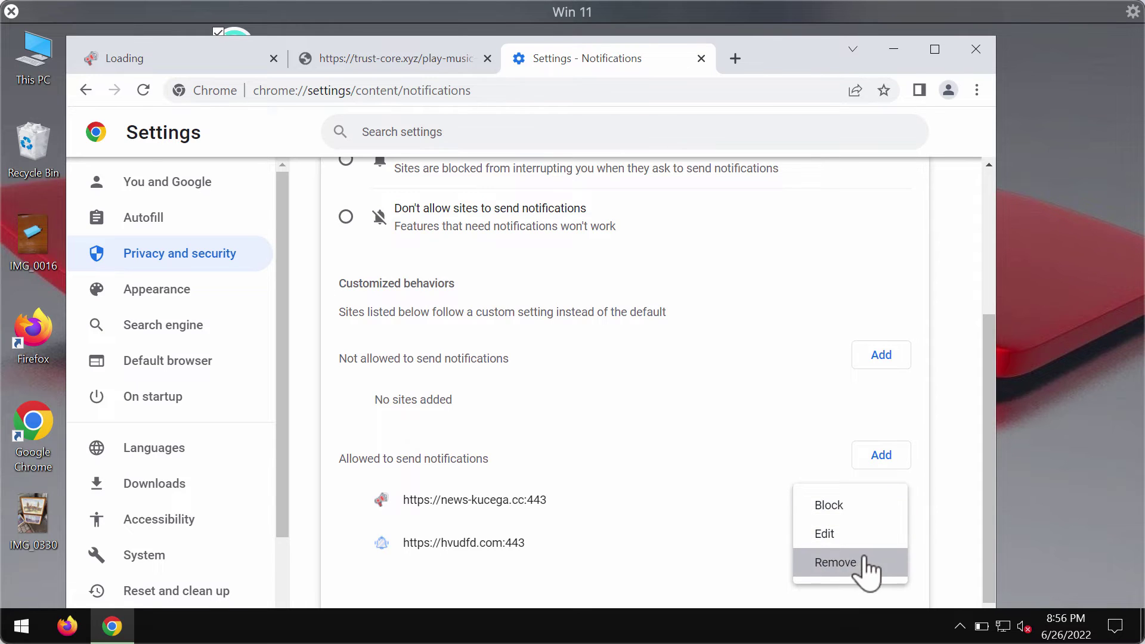
click(847, 561)
click(892, 543)
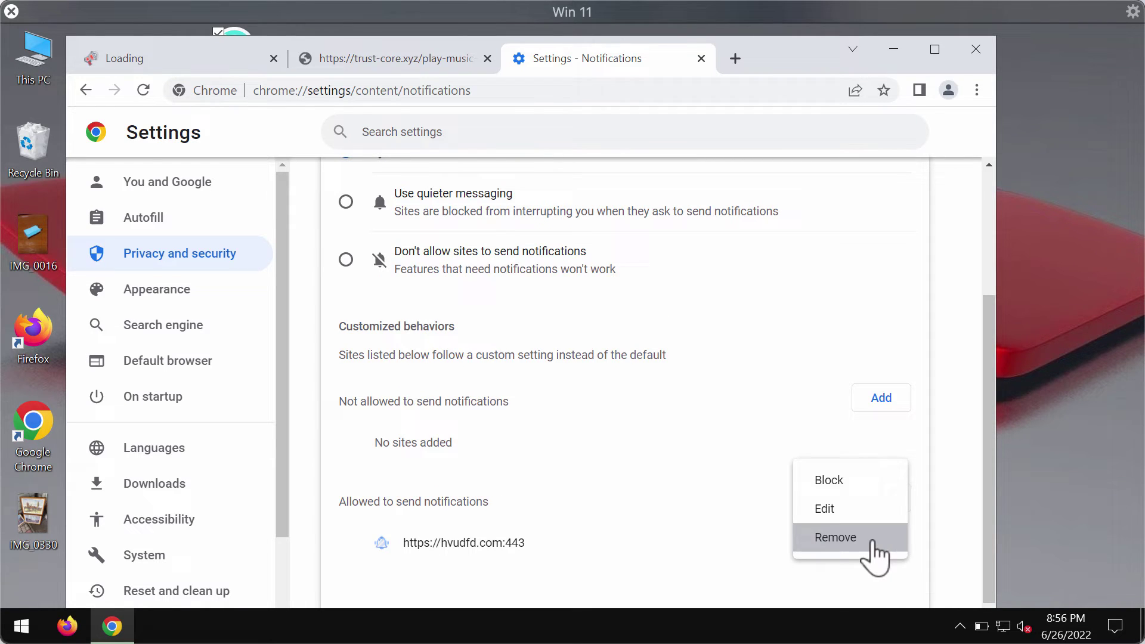
click(846, 548)
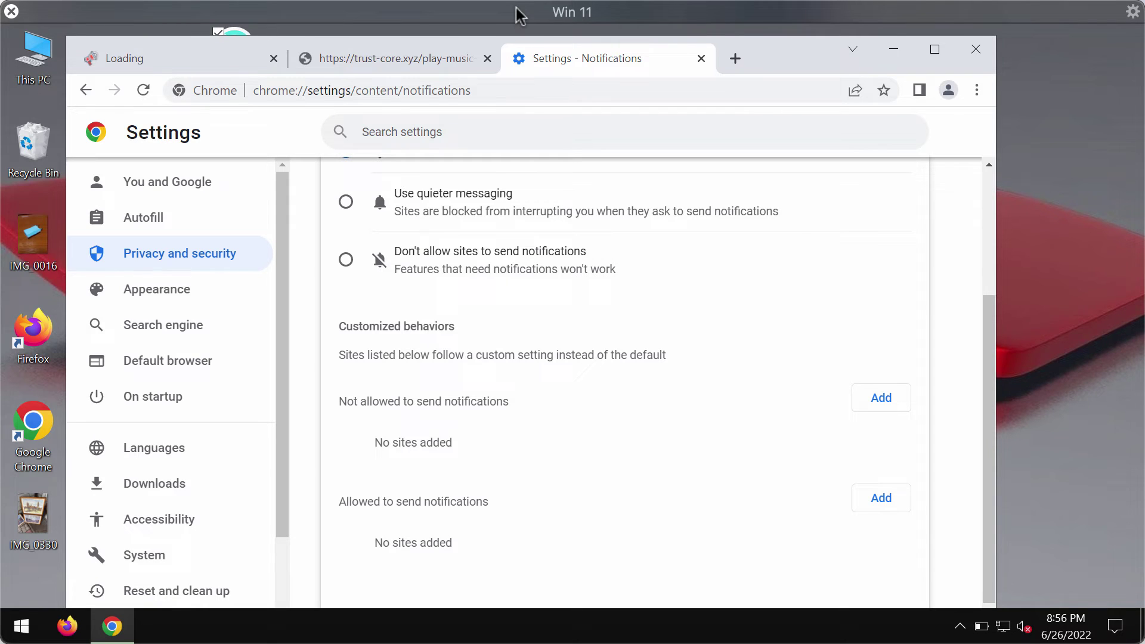
Step: Visit combocleaner.com, close the loading tab, minimize Chrome and launch the Combo Cleaner desktop app
click(633, 90)
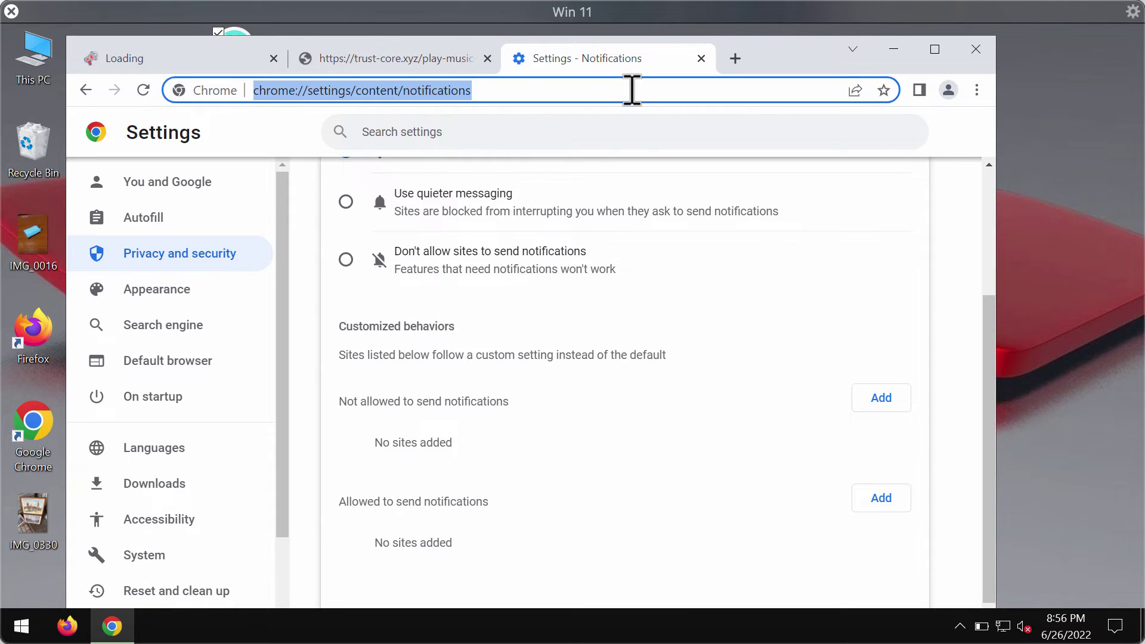
text(combocleaner.com)
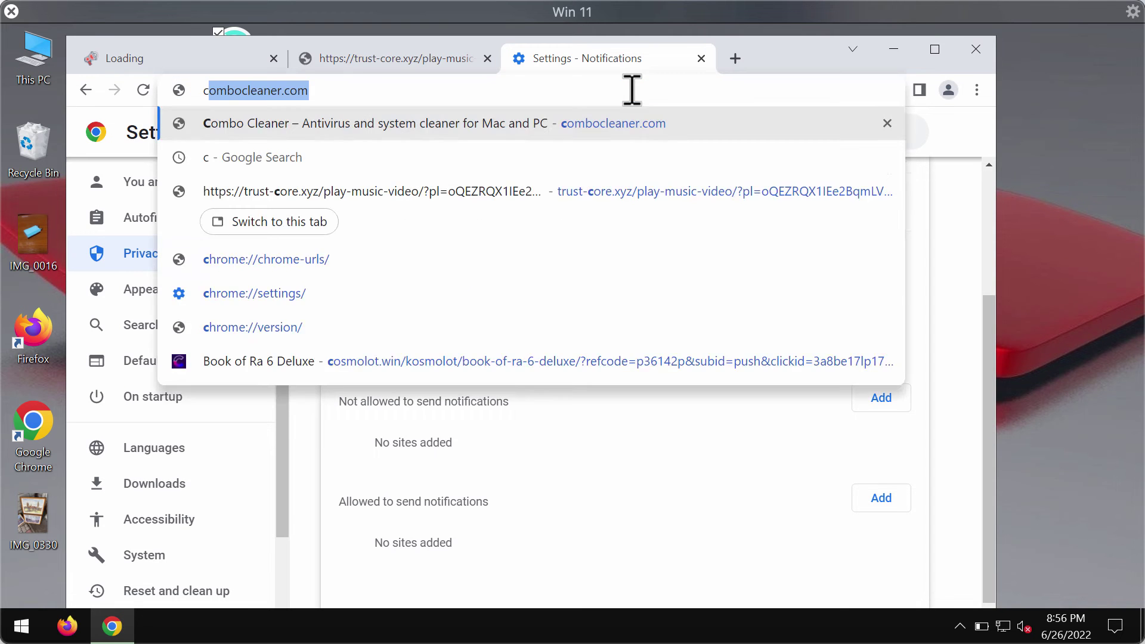
key(Return)
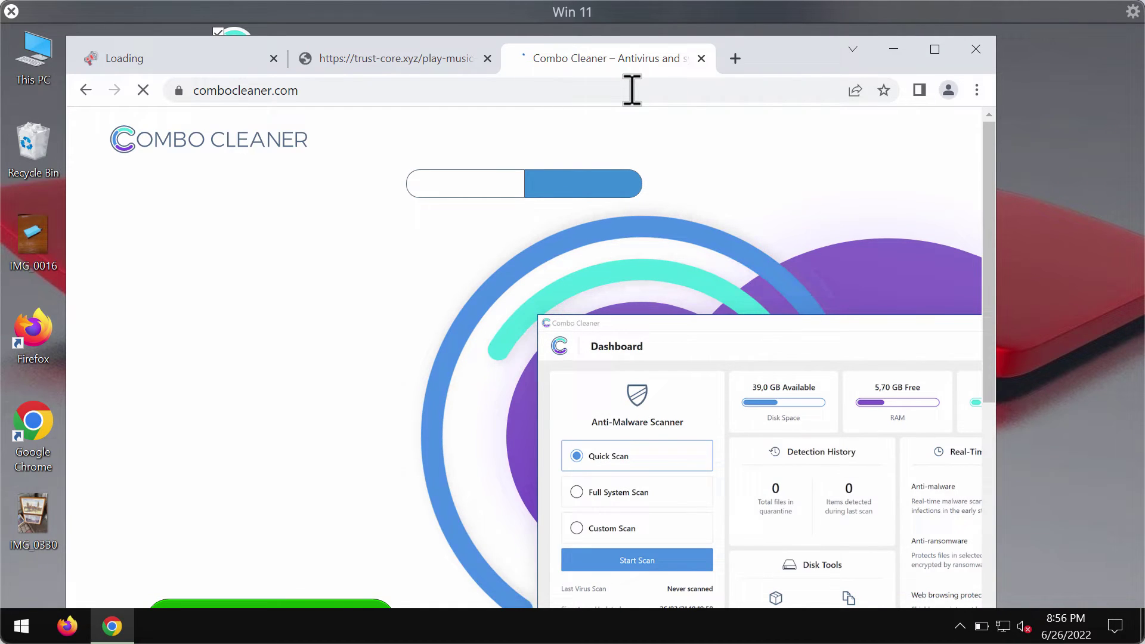
click(273, 58)
scroll(303, 301, down, 2)
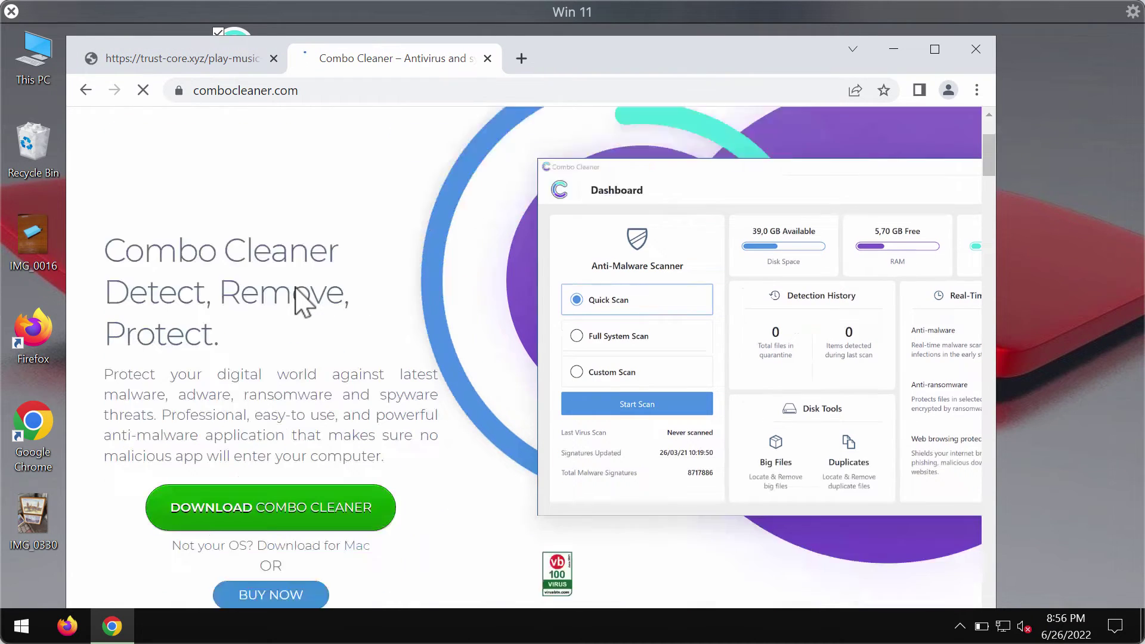
scroll(302, 300, down, 2)
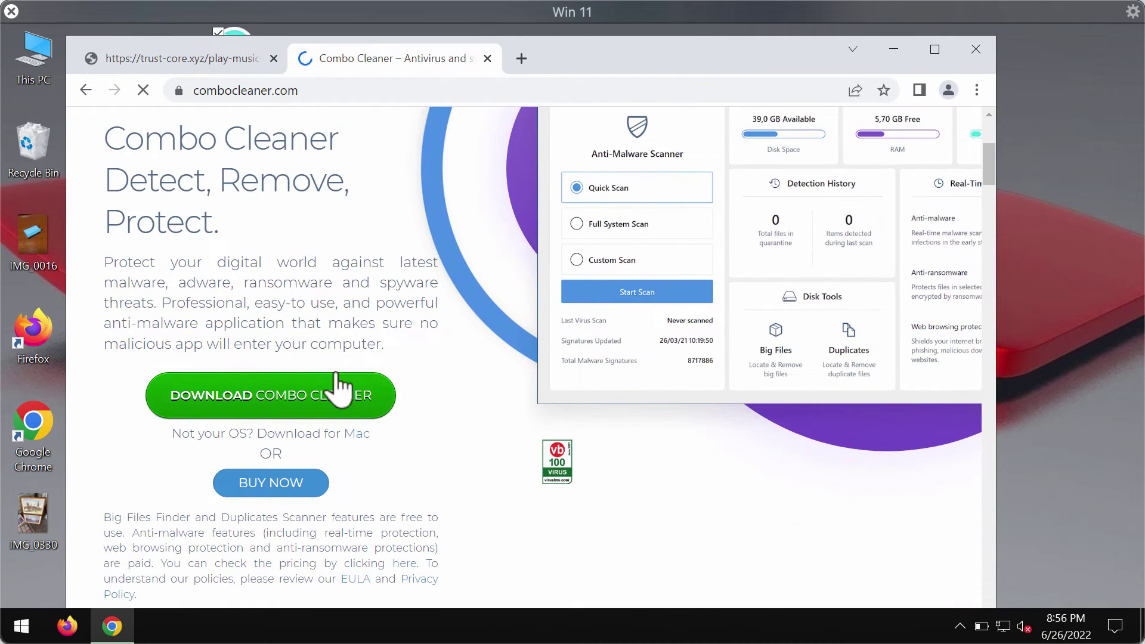
click(891, 50)
double_click(236, 62)
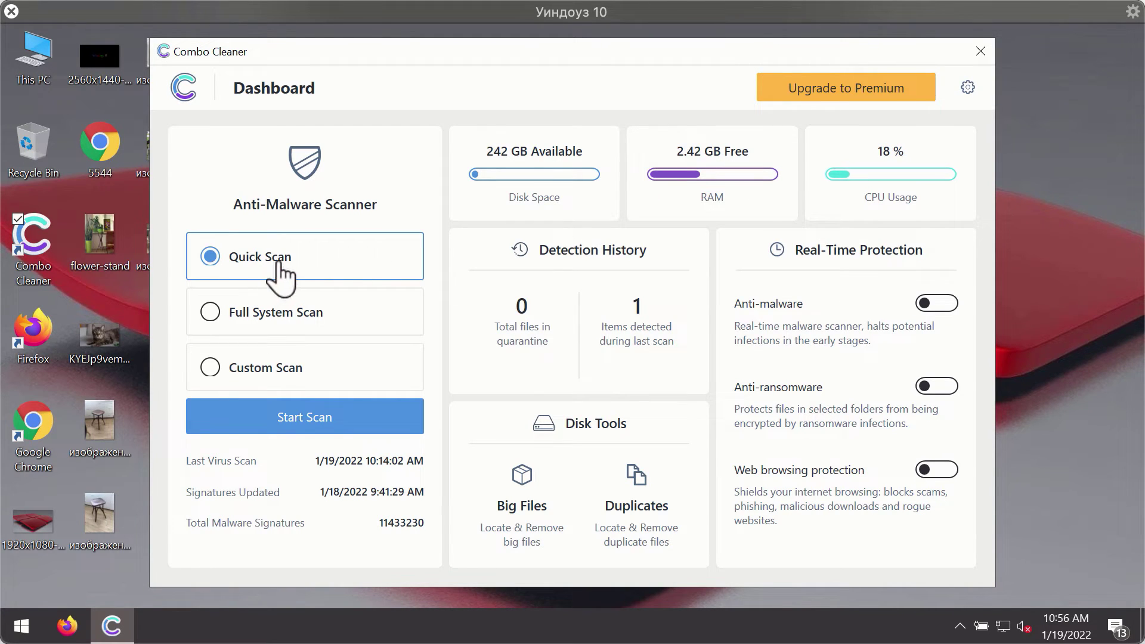
Step: Start the Quick Scan for malware on the PC
click(349, 425)
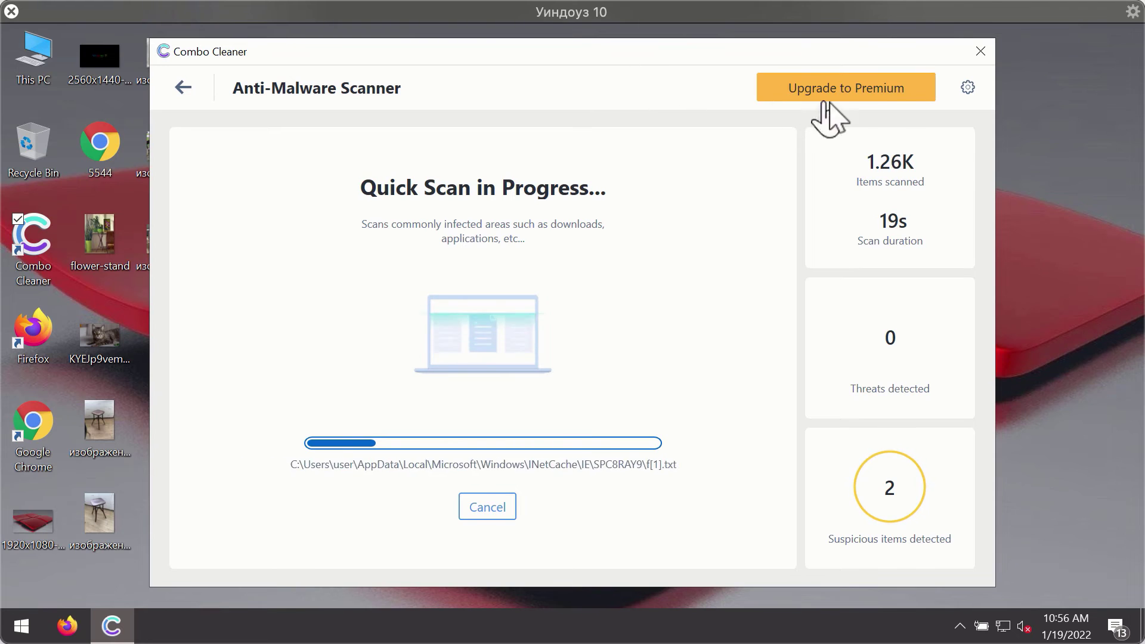
Step: Show the Anti-Ransomware settings, listing no protected folders or trusted programs
click(967, 87)
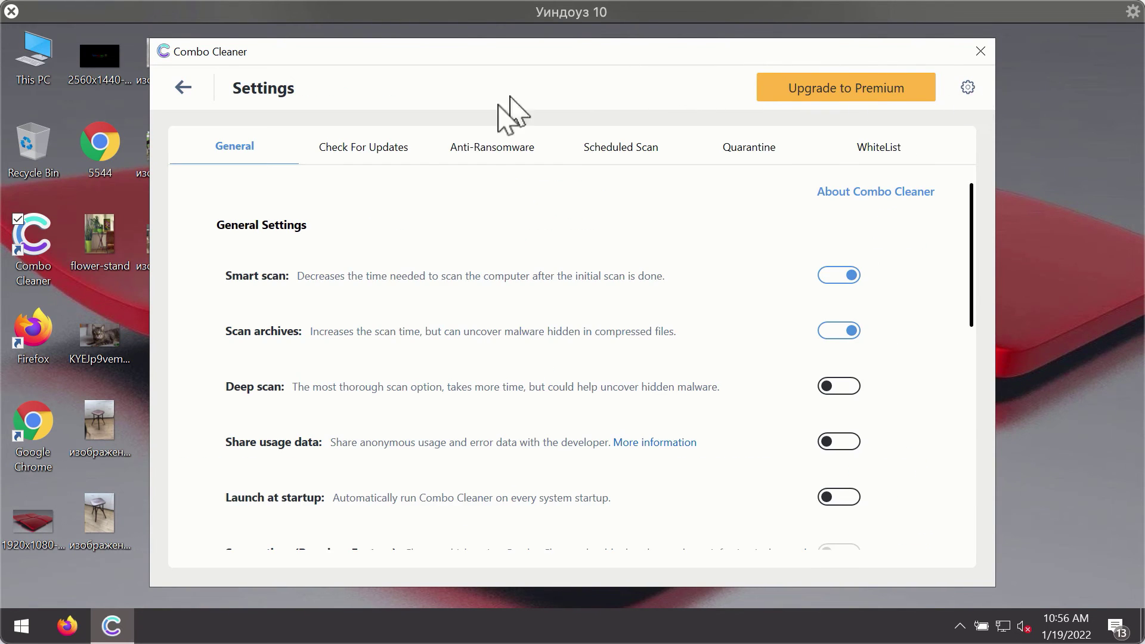
click(483, 152)
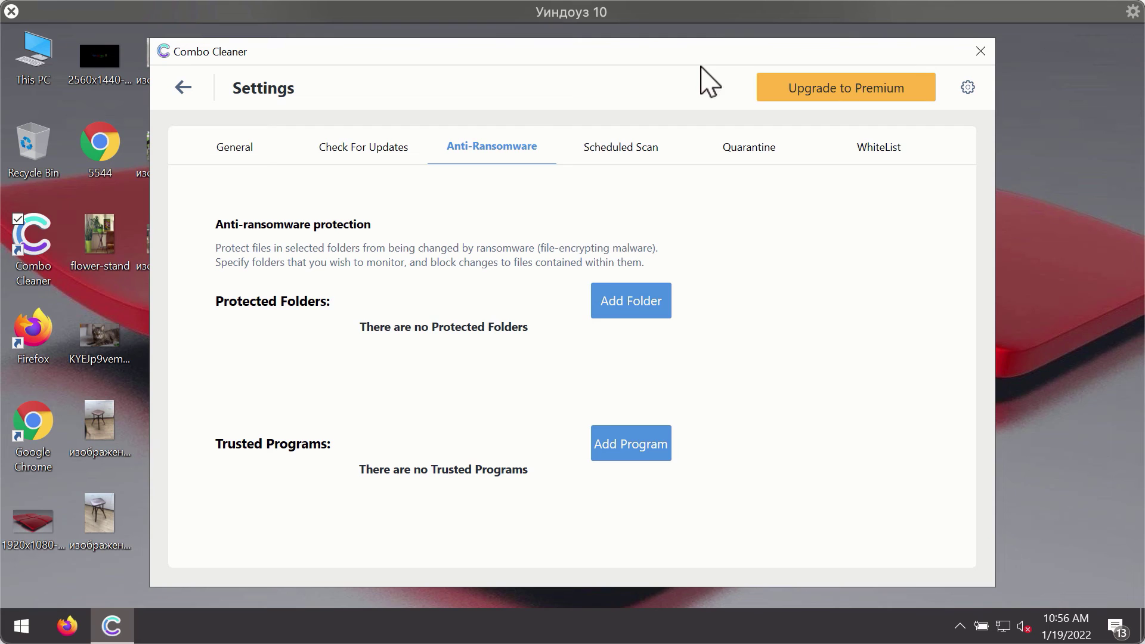
Step: Return from settings to the running Quick Scan and cancel it, confirming with Yes
click(183, 87)
click(340, 417)
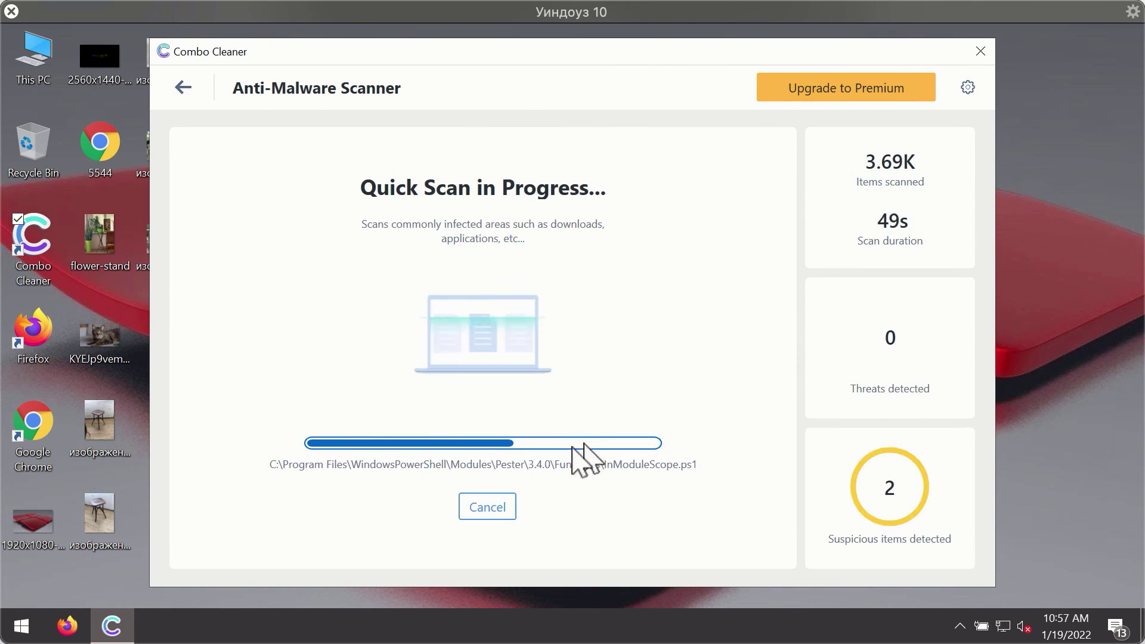
click(487, 506)
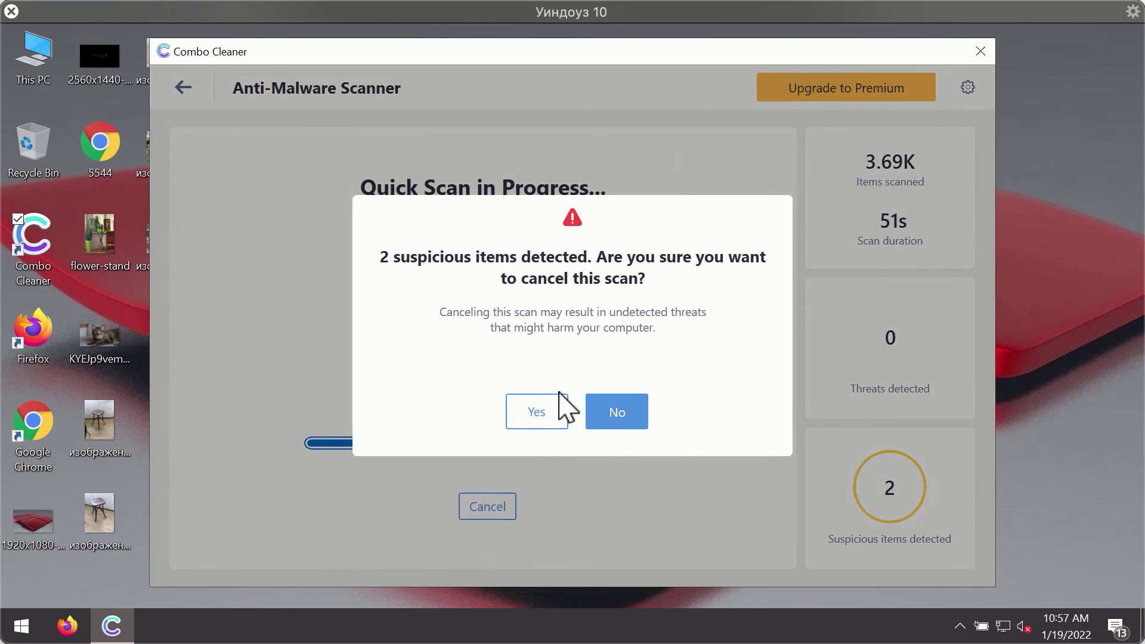
click(539, 412)
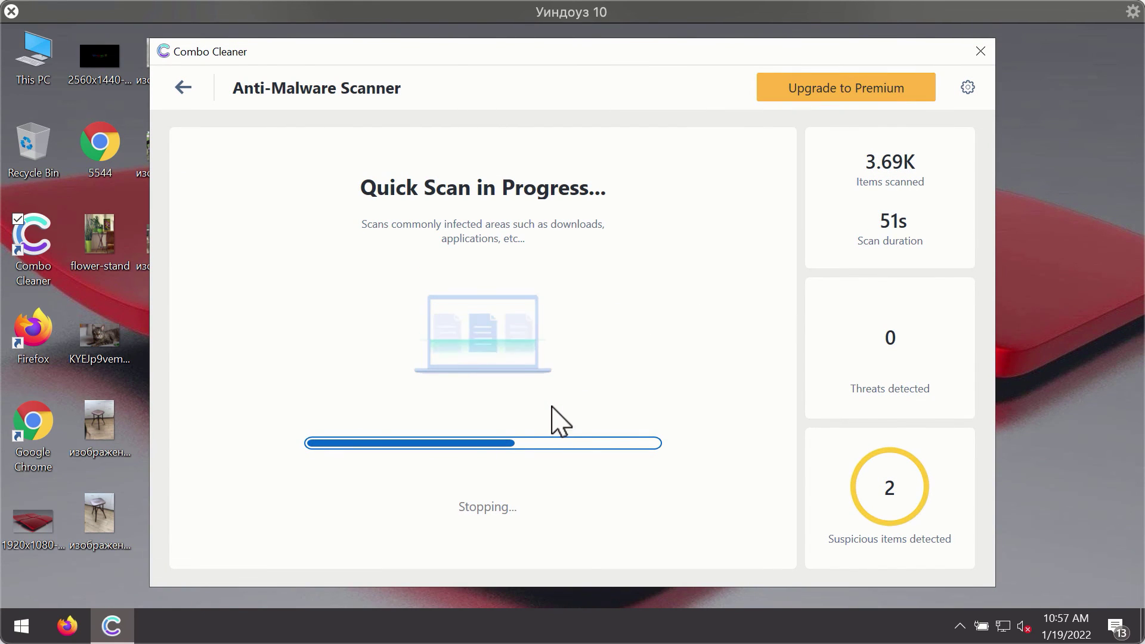